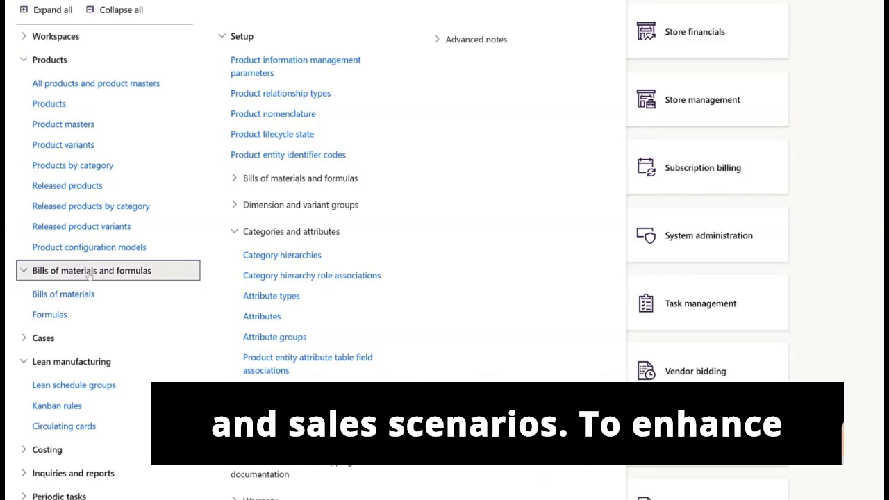
From the bills of materials list, create a BOM named Portable Speaker for site 1 with item group Audio
left_click(70, 296)
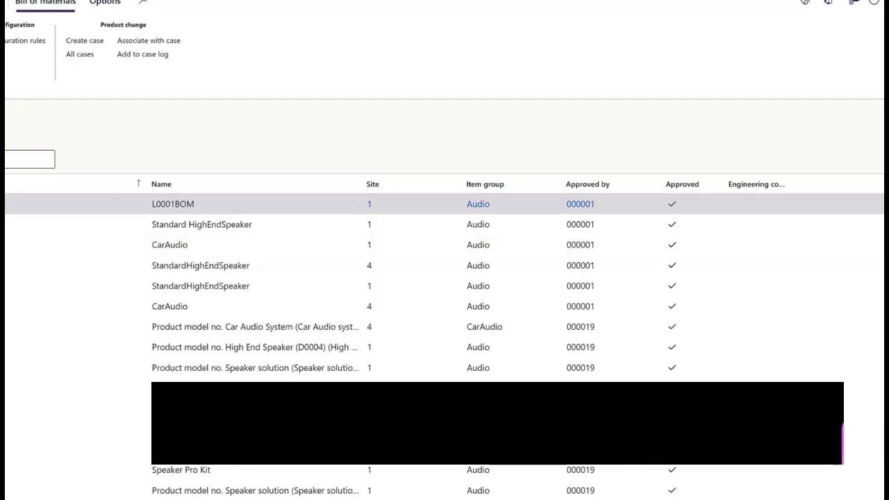
key("alt+n")
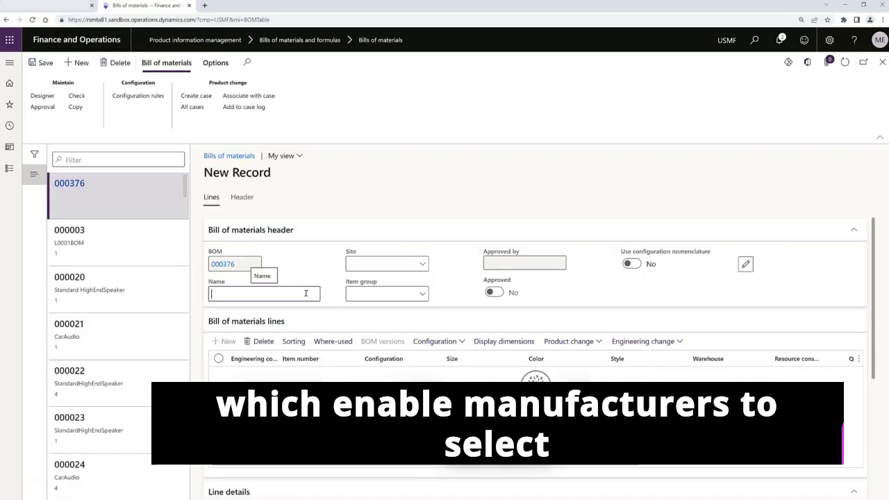
type("Portable Speaker")
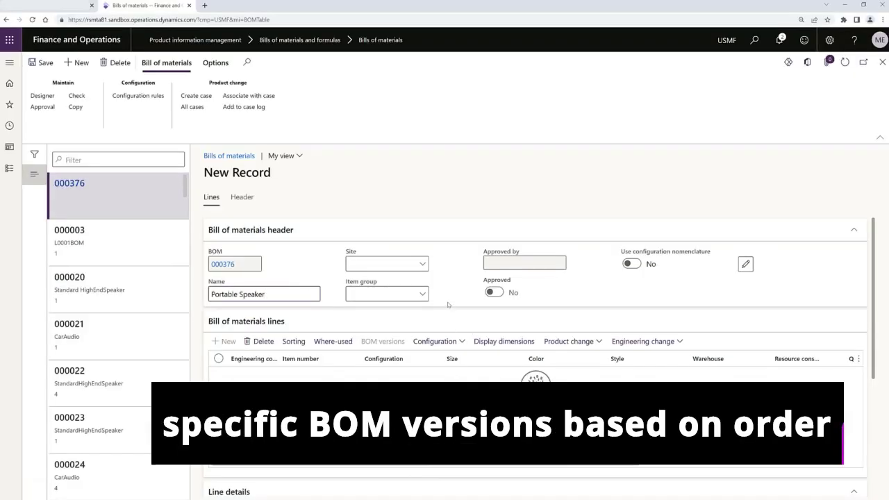
left_click(415, 270)
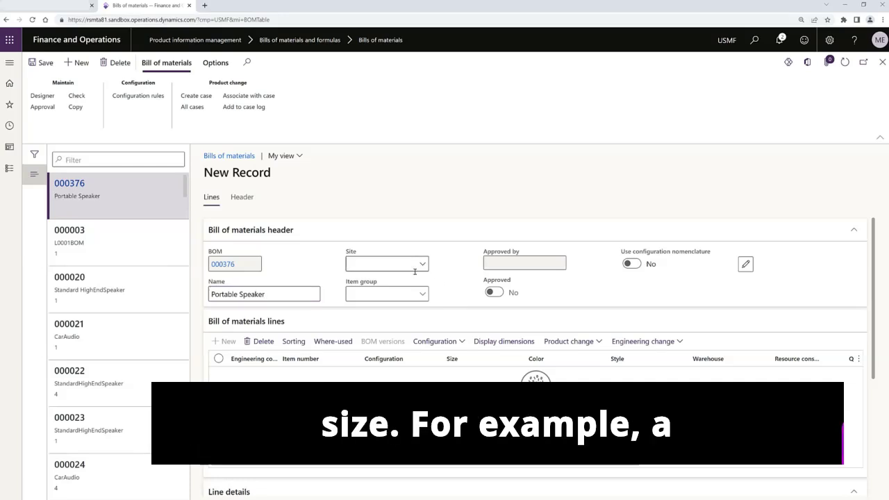
left_click(423, 265)
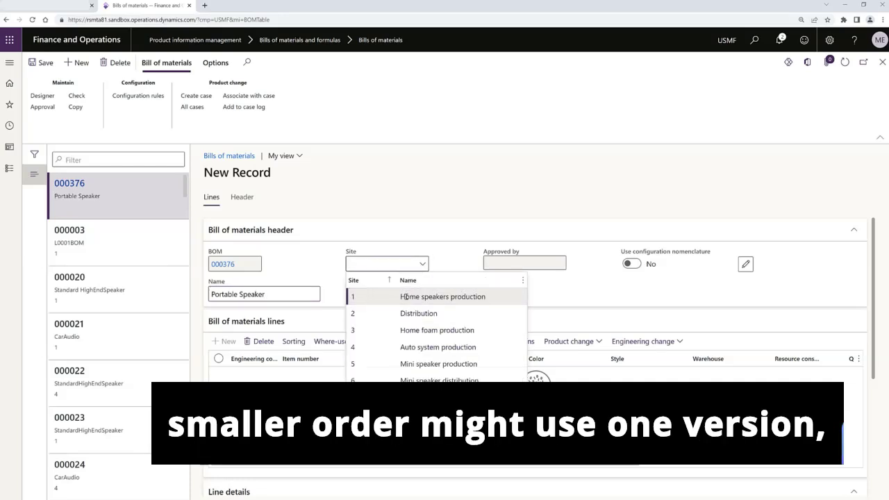
left_click(406, 297)
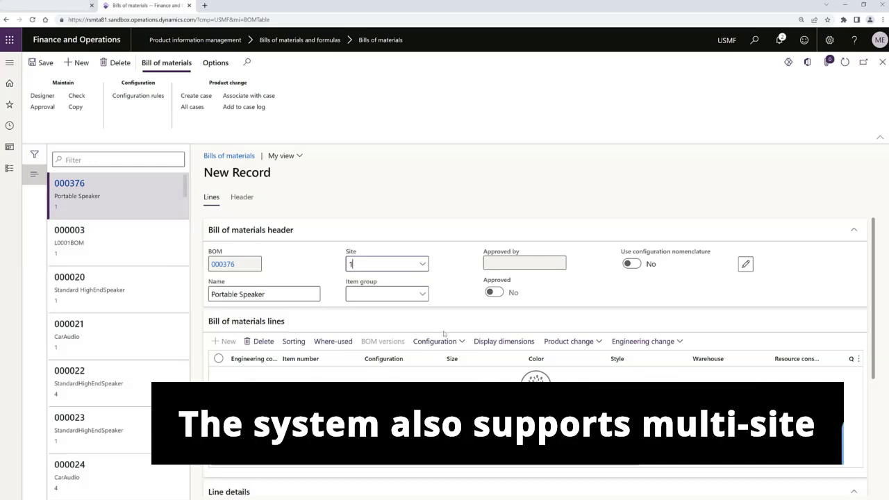
left_click(420, 294)
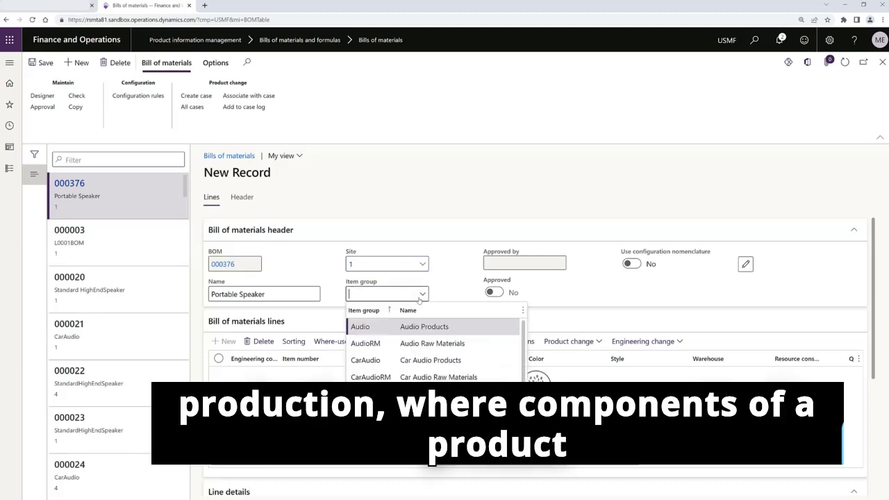
left_click(368, 326)
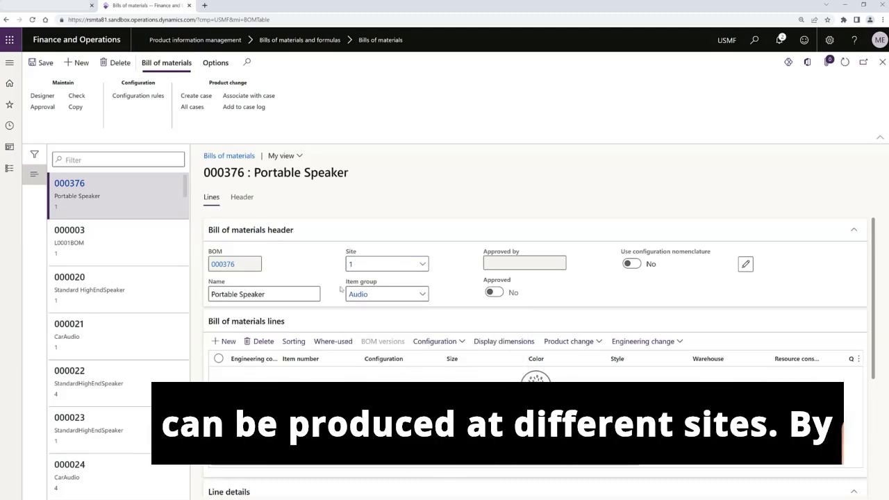
Add a line for item M0001 to the Portable Speaker BOM and set its quantity to 5
left_click(228, 341)
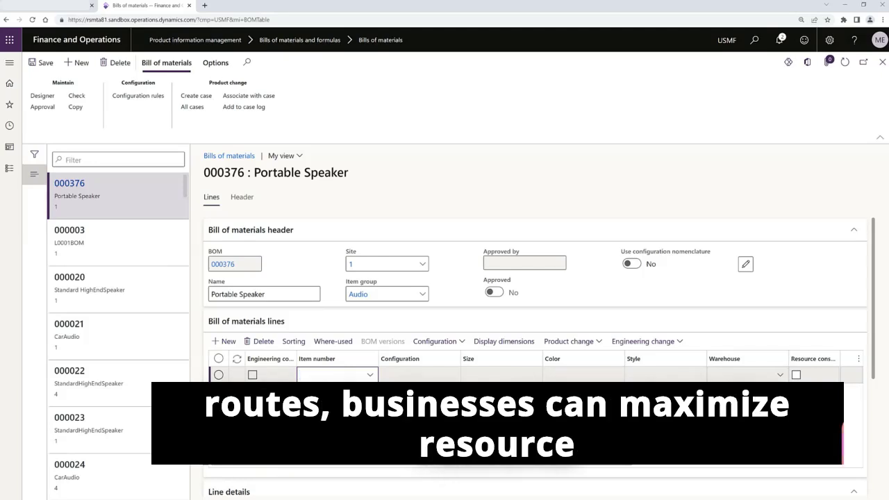
type("M0001")
key("Tab")
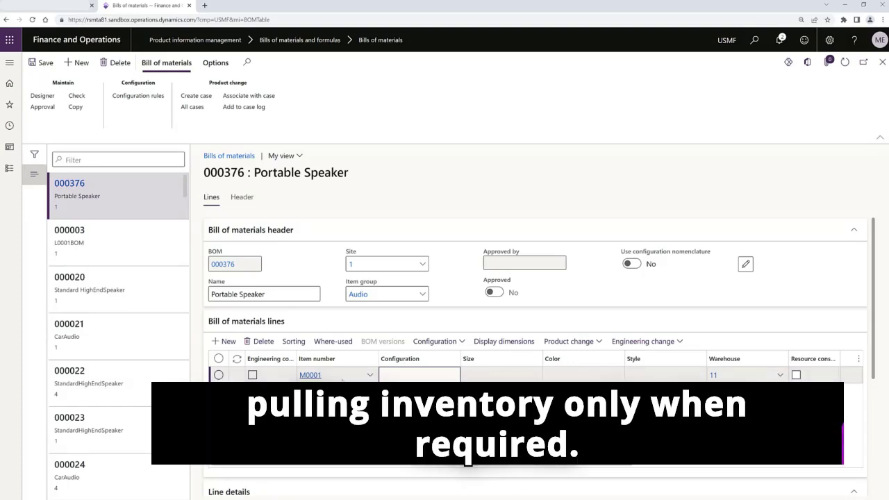
left_click_drag(432, 470, 577, 461)
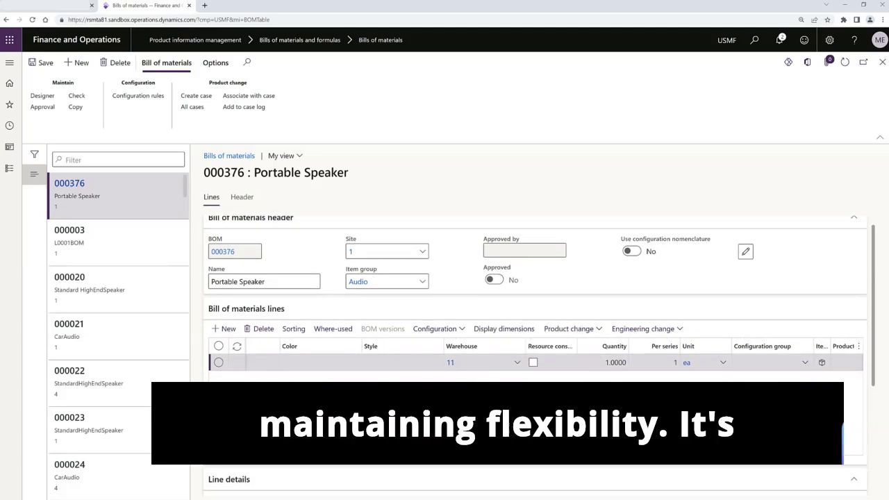
left_click(599, 365)
key("Delete")
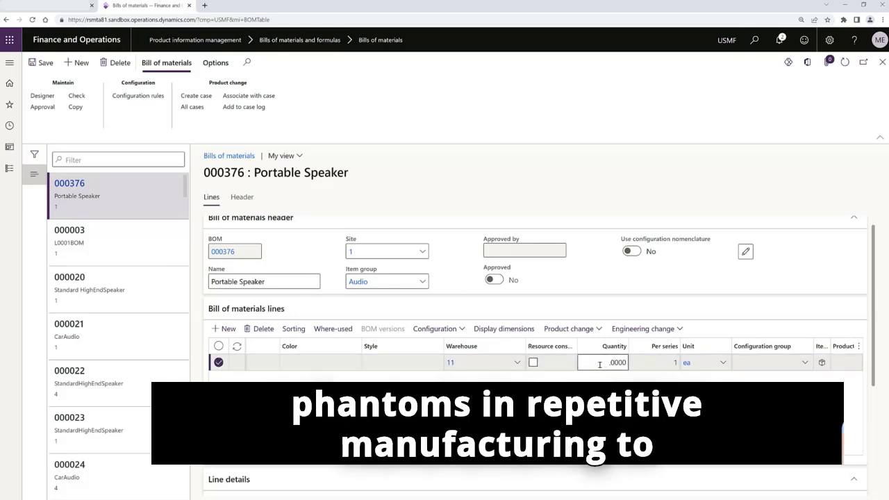
type("5")
key("Tab")
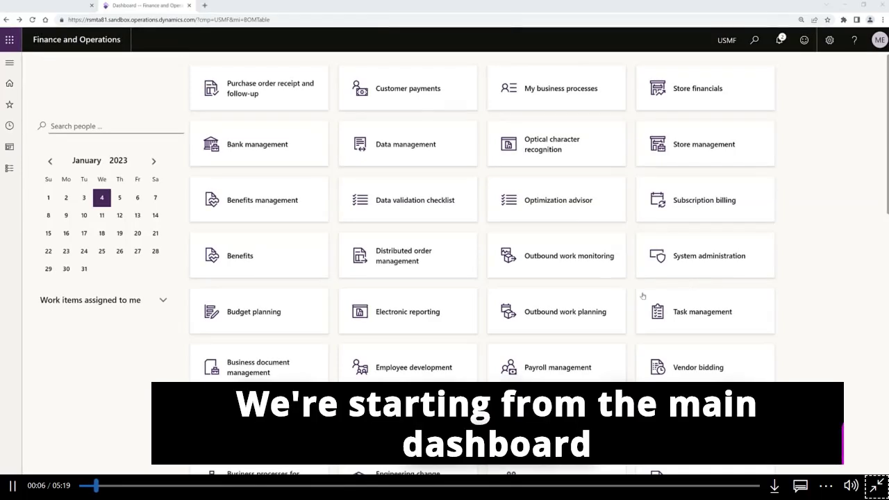
Open the bills of materials list in Product information management and create a new BOM record named Portable Speaker
left_click(7, 64)
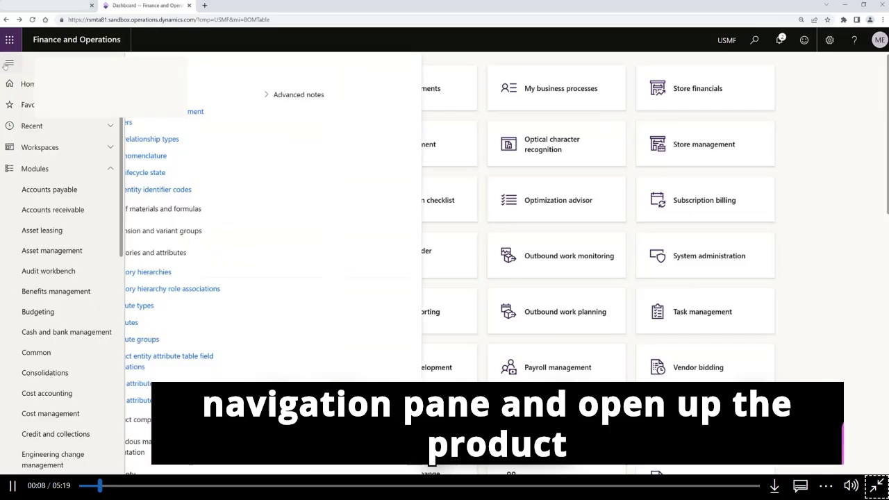
scroll(54, 277, "down", 2)
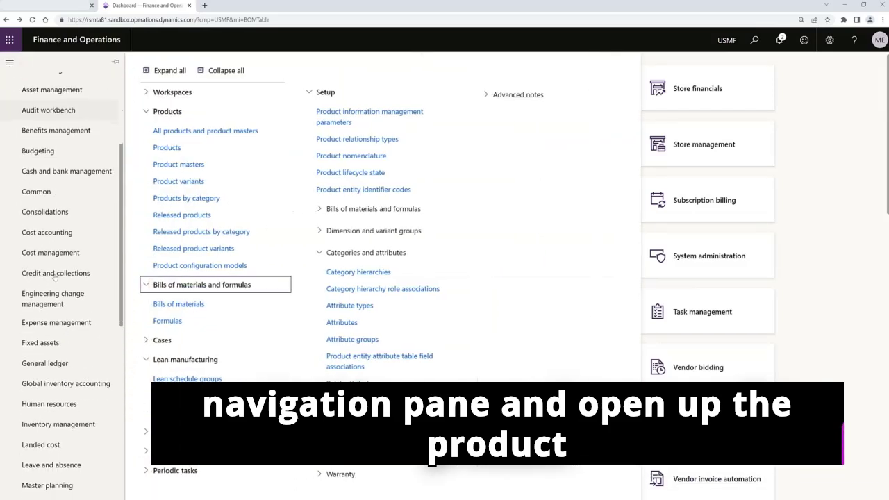
scroll(55, 281, "down", 2)
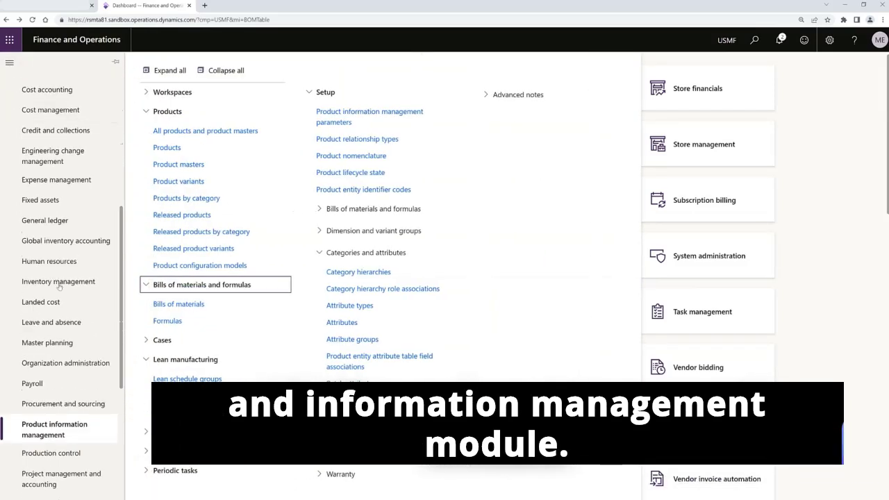
left_click(228, 306)
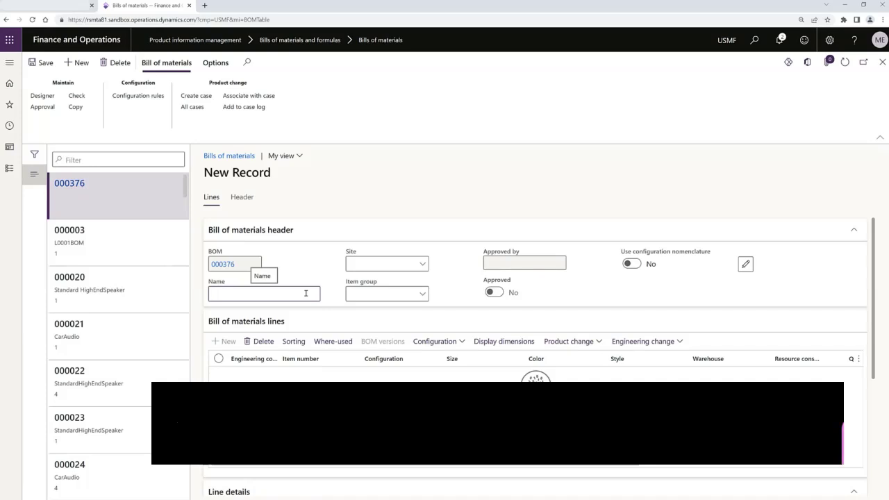
type("Portable Speaker")
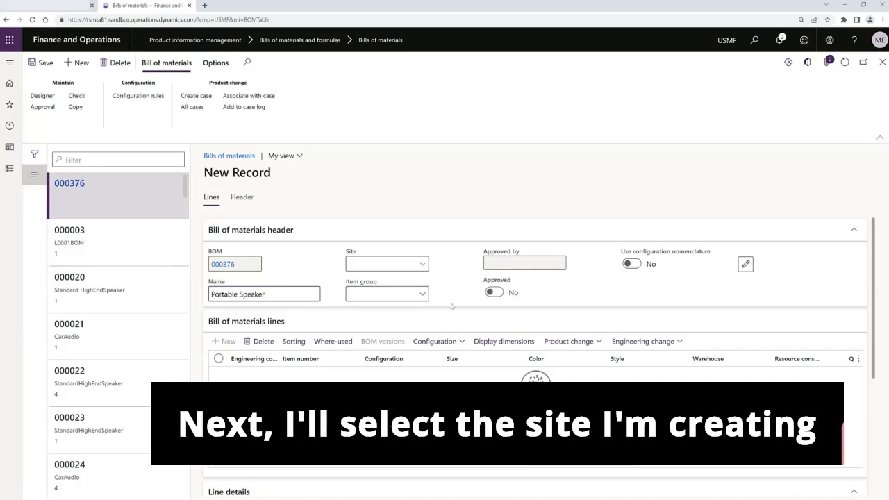
Assign site 1 (Home speakers production) and item group Audio in the BOM header and save the record
left_click(415, 269)
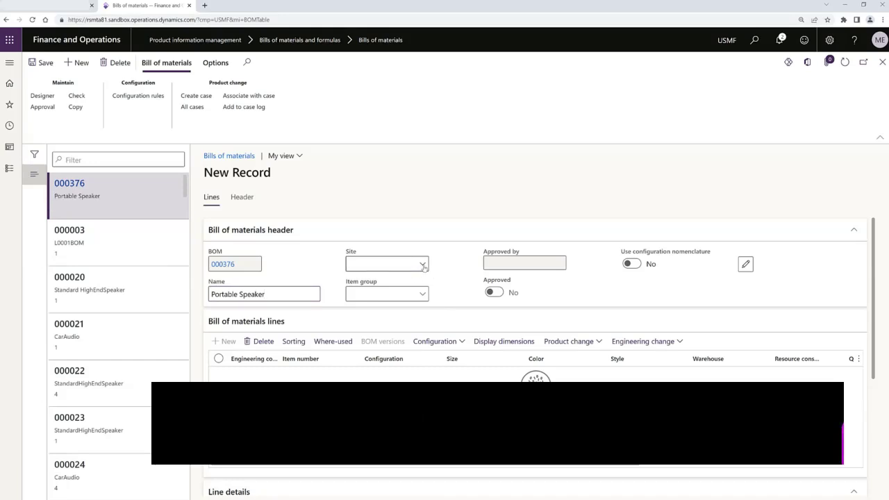
left_click(424, 267)
left_click(407, 295)
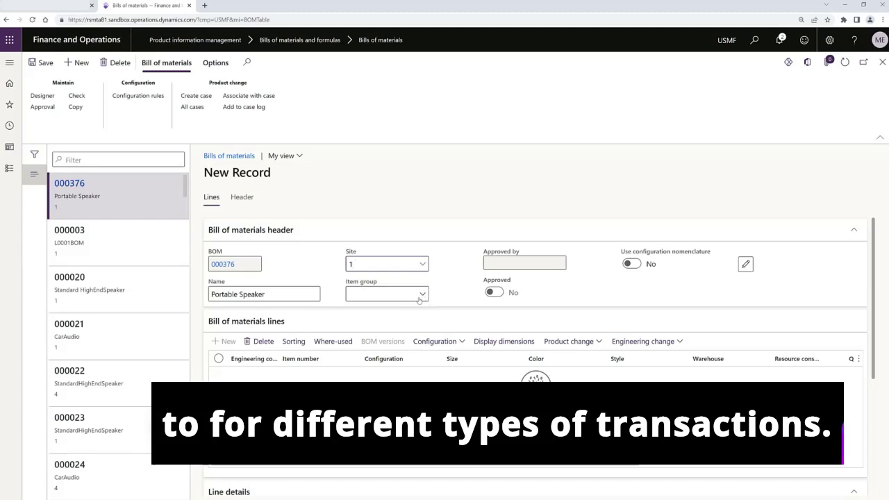
left_click(420, 300)
left_click(418, 325)
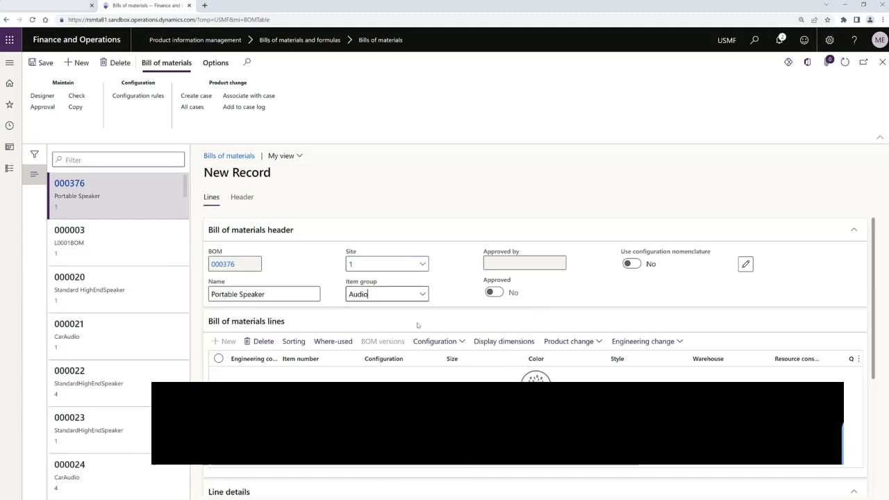
key("ctrl+s")
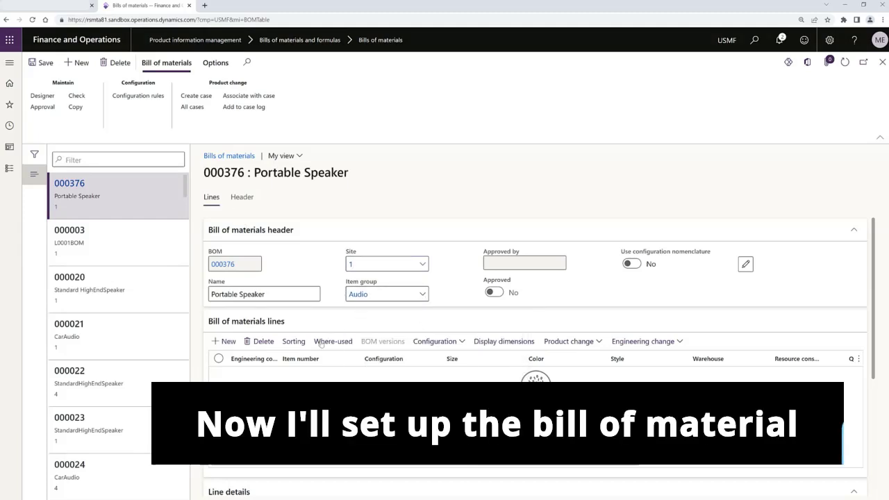
Add the first BOM line with item number M0001 and a quantity of 5
left_click(223, 341)
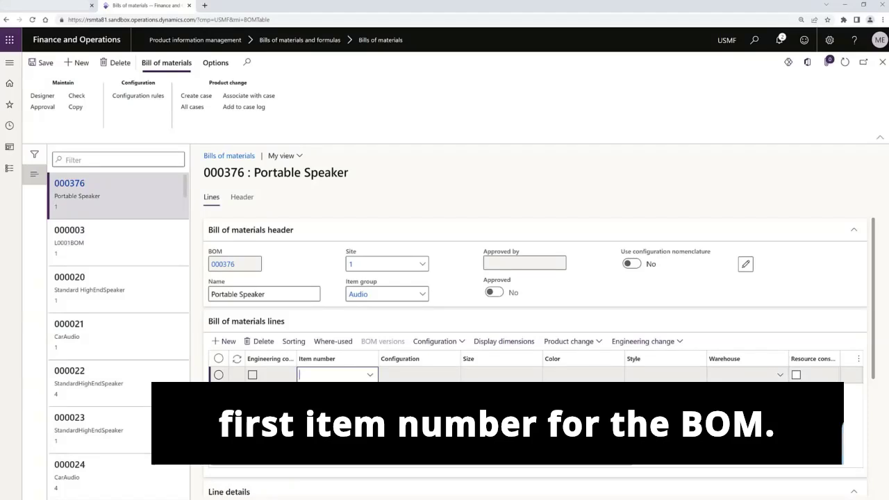
type("M0001")
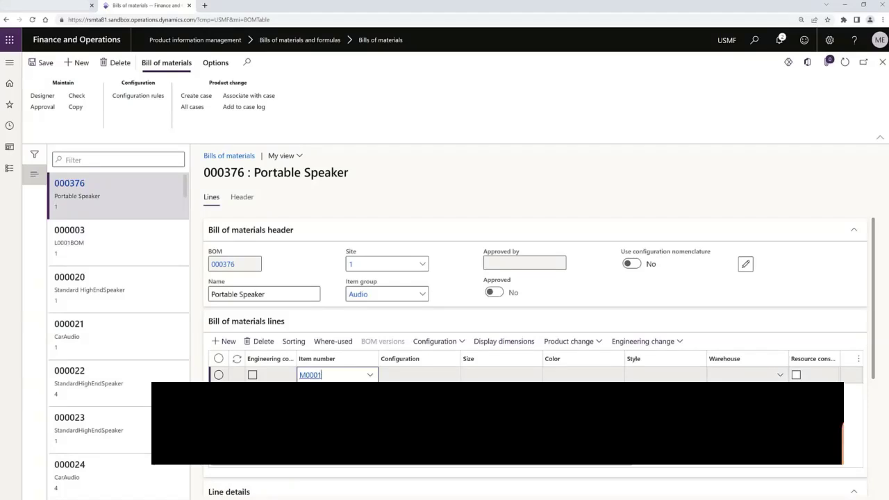
key("Tab")
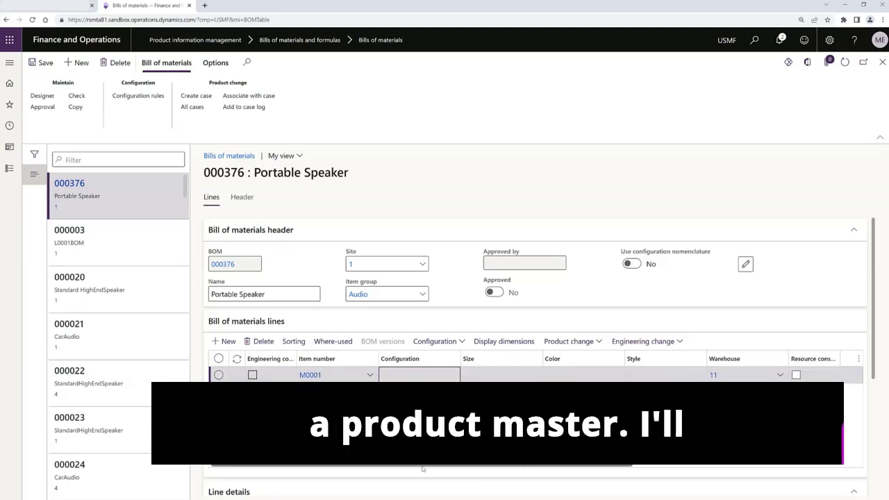
left_click_drag(420, 468, 592, 470)
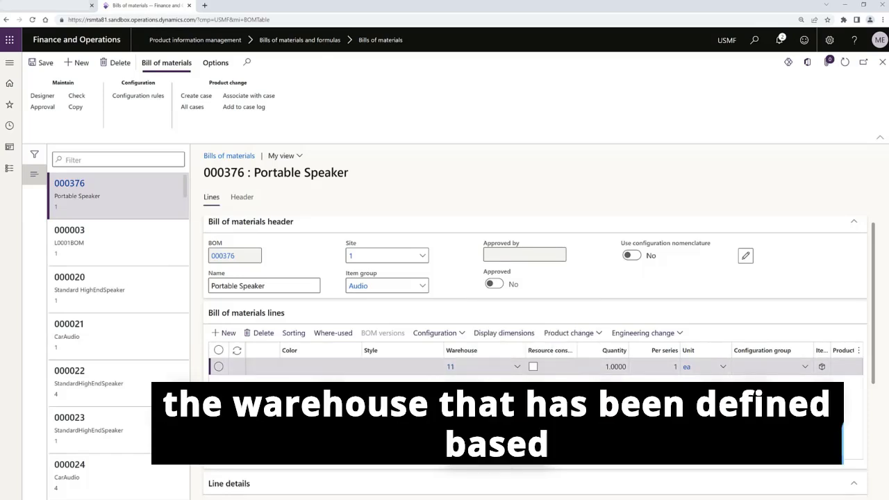
left_click(600, 364)
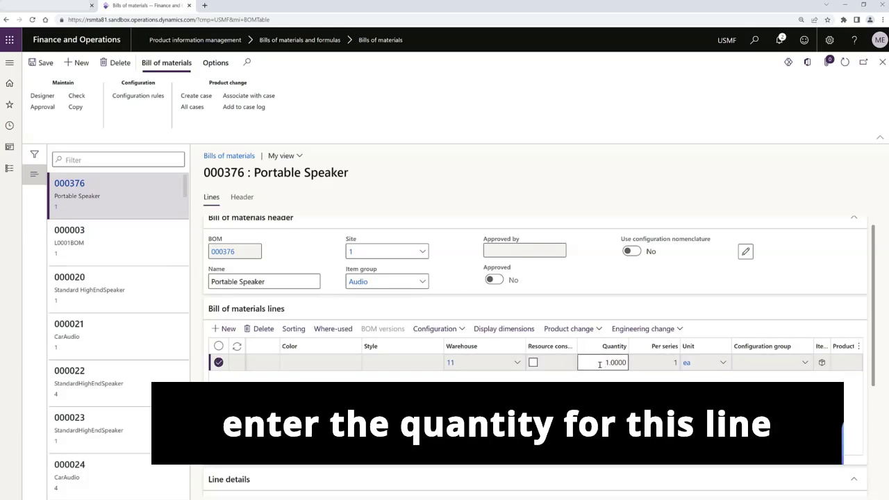
type("5")
key("Tab")
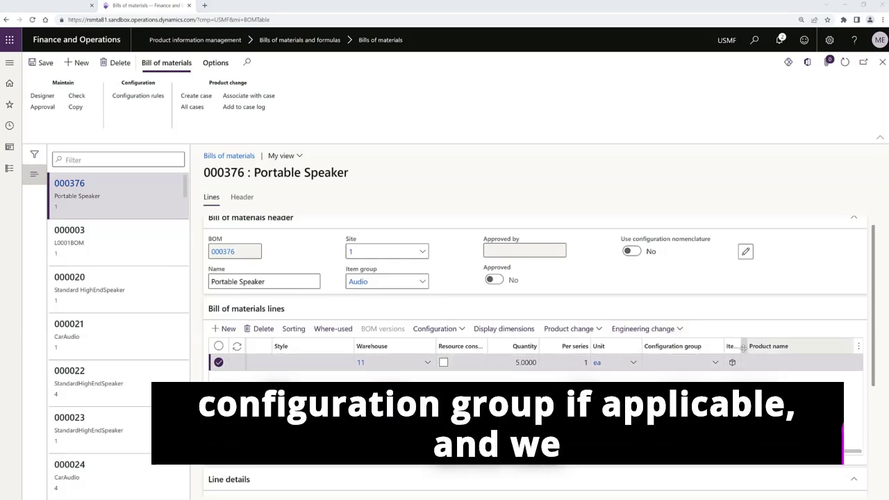
Widen the Item type column to check the M0001 line's item type, and add another line to the BOM
left_click_drag(739, 347, 775, 348)
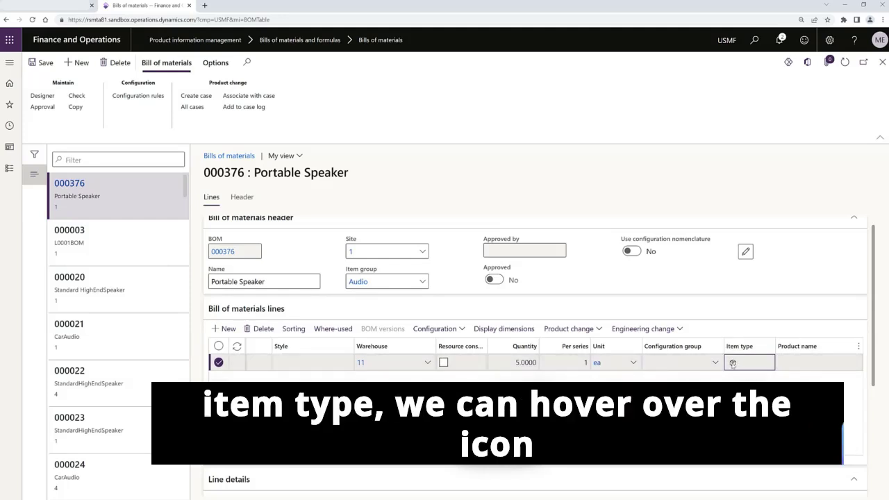
mouse_move(733, 364)
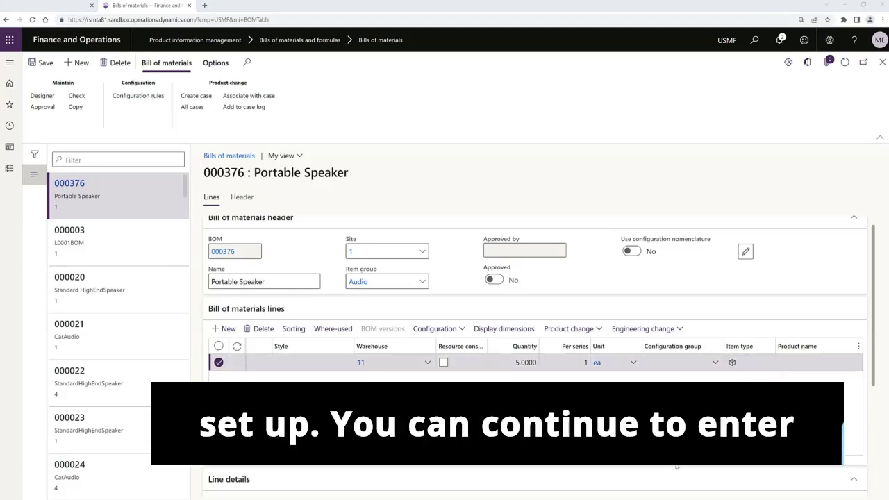
scroll(535, 358, "left", 3)
scroll(535, 357, "left", 3)
left_click(228, 330)
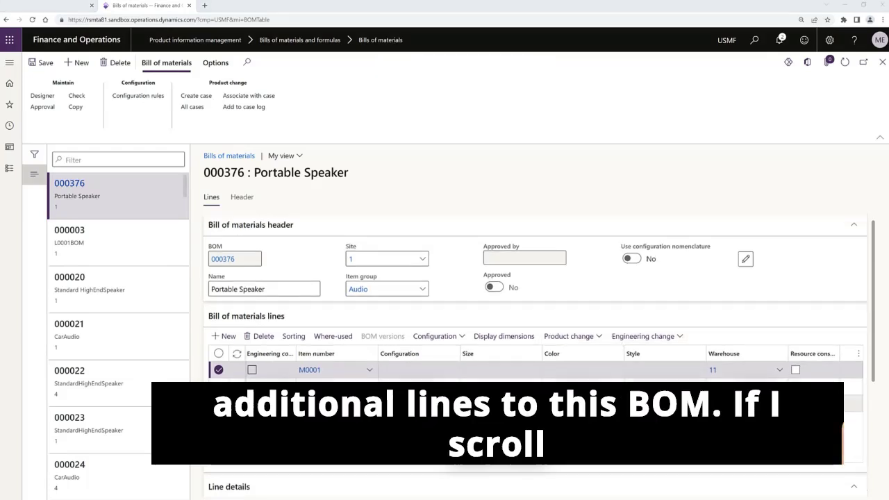
Review the BOM lines' quantities and product names, and the General and Setup details of the M0001 line
scroll(535, 365, "right", 5)
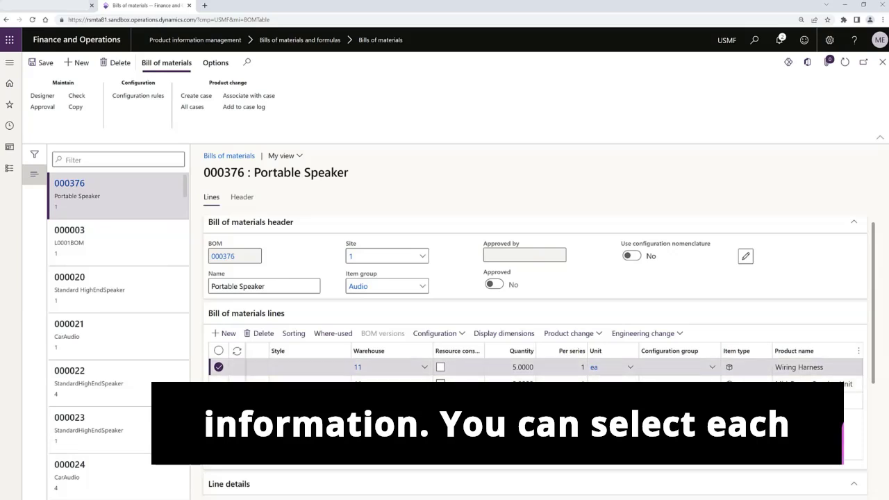
scroll(535, 299, "down", 2)
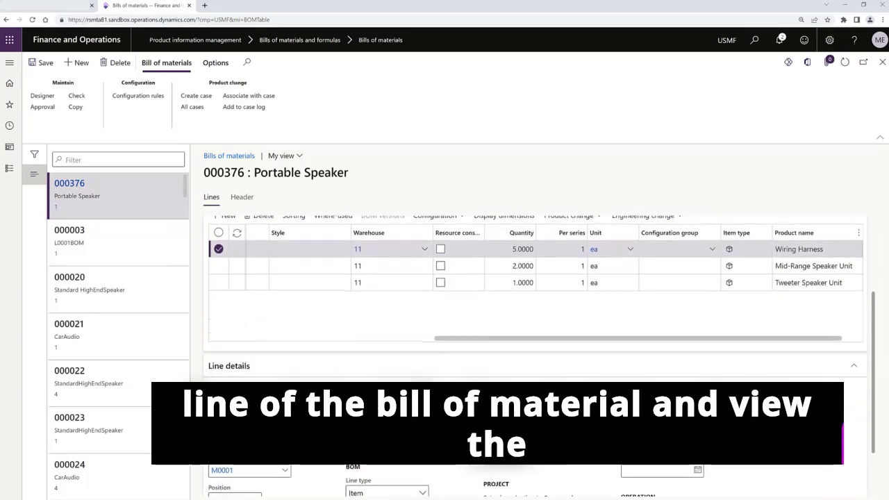
scroll(535, 299, "down", 2)
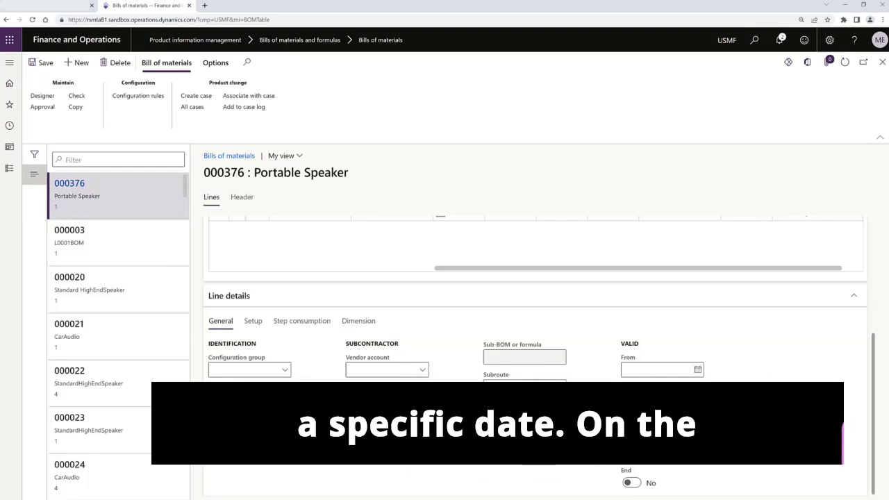
left_click(244, 324)
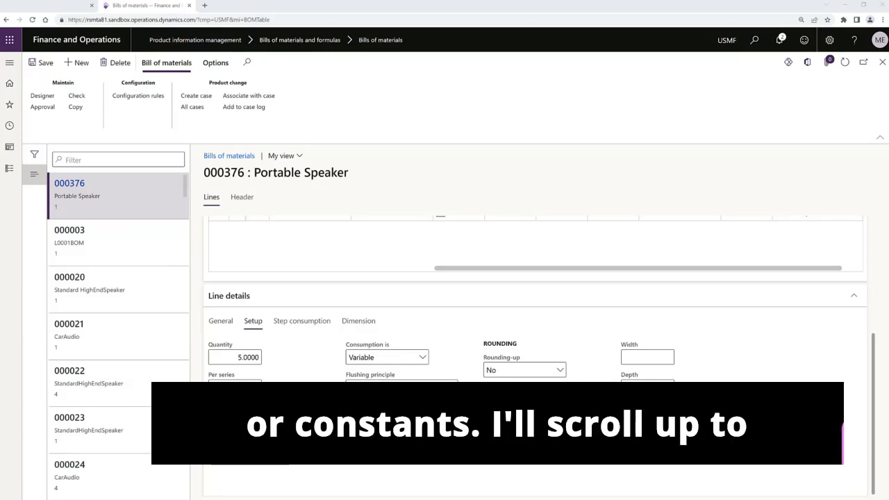
Open the Portable Speaker BOM's header view and review the validity date and approval columns of its BOM version
scroll(303, 307, "up", 5)
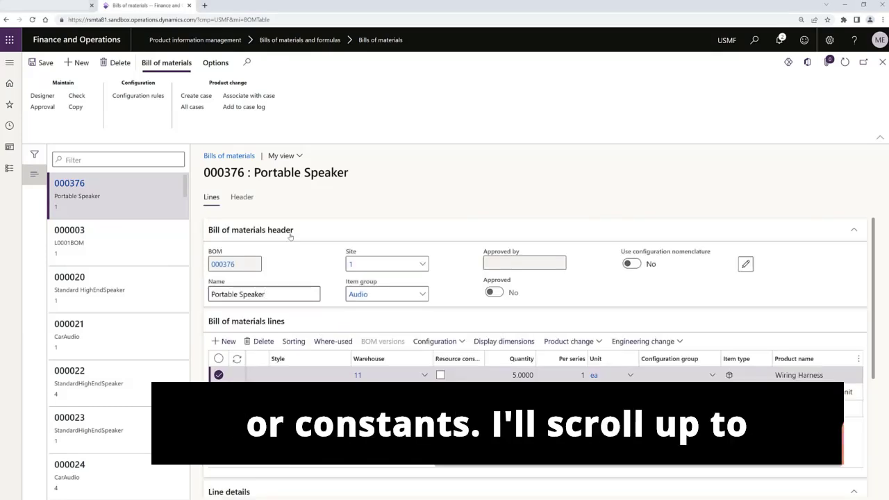
left_click(238, 200)
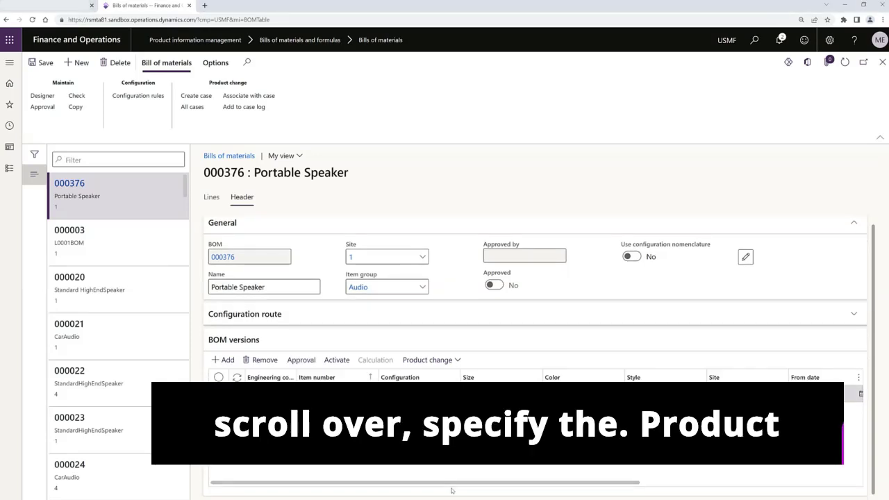
left_click_drag(454, 485, 709, 487)
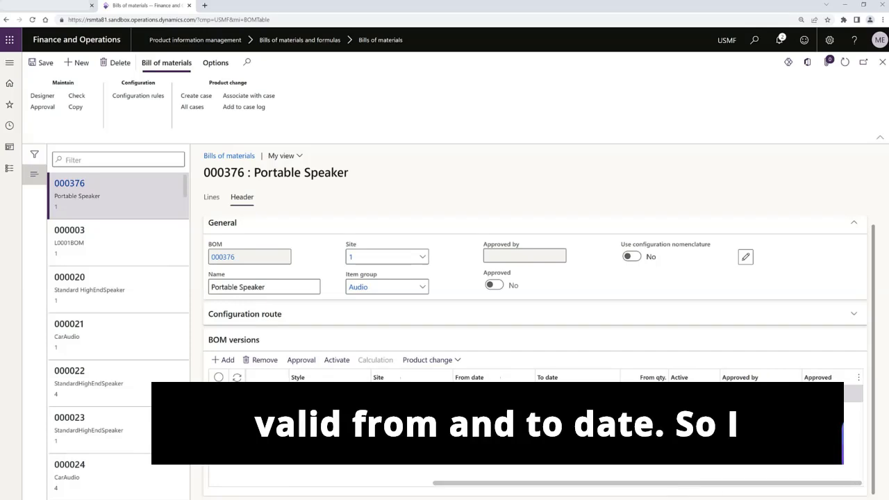
Try a From date of January 1, 2023 on the BOM version, browse the To date years, and clear the From date
left_click(525, 393)
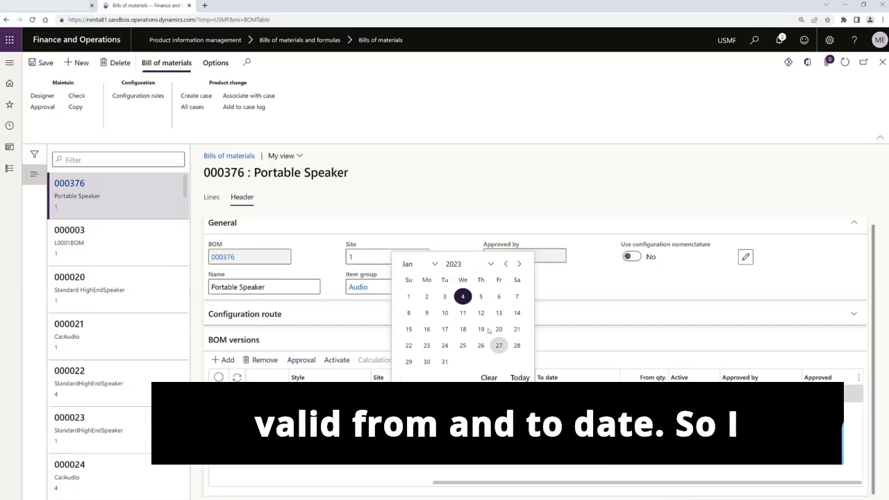
left_click(409, 298)
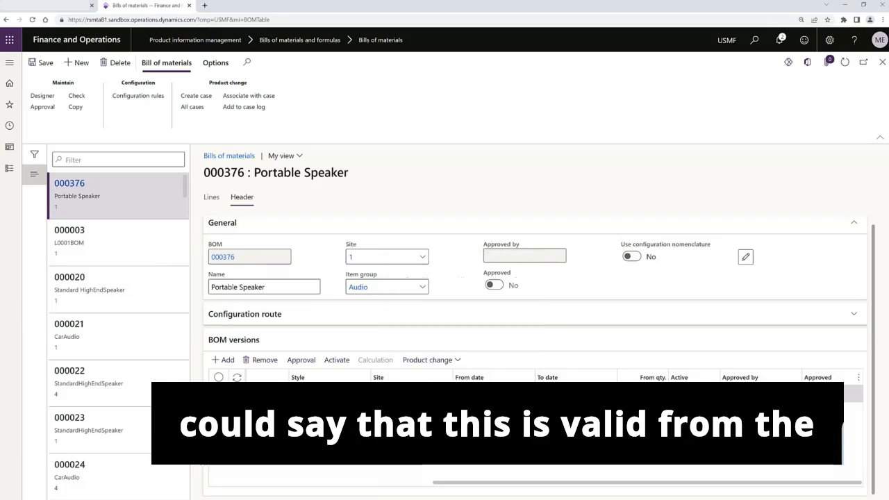
left_click(607, 394)
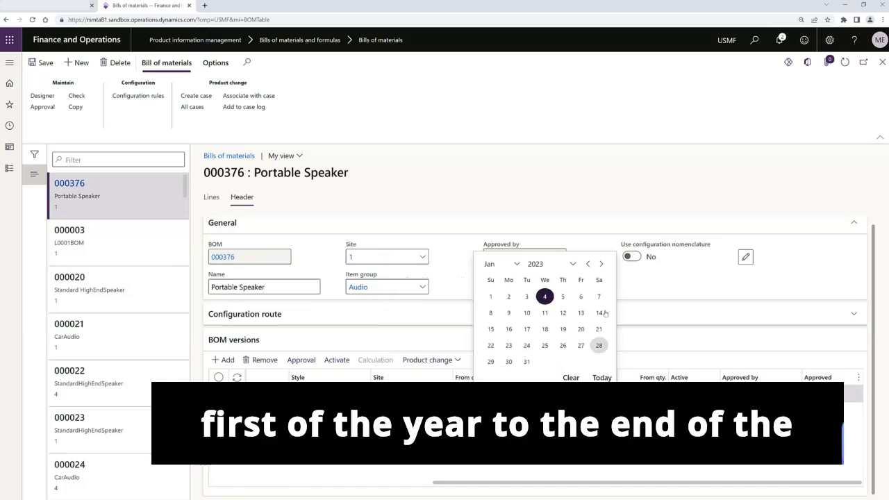
left_click(572, 265)
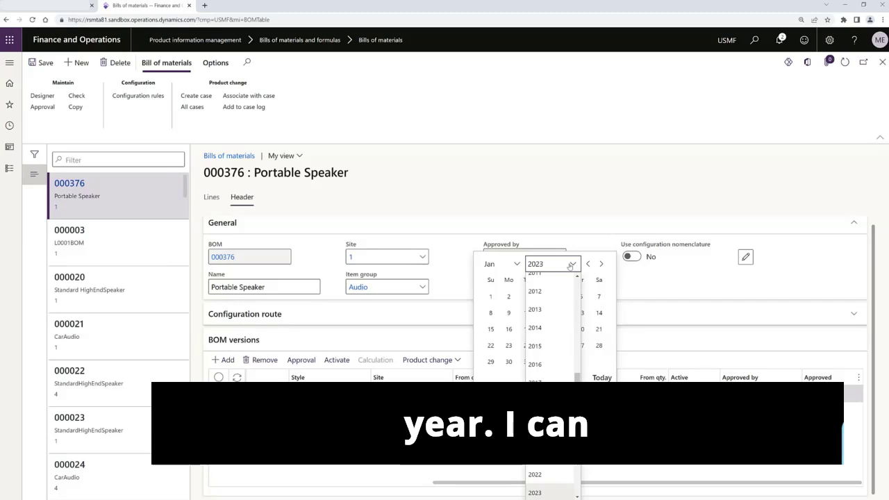
left_click(491, 377)
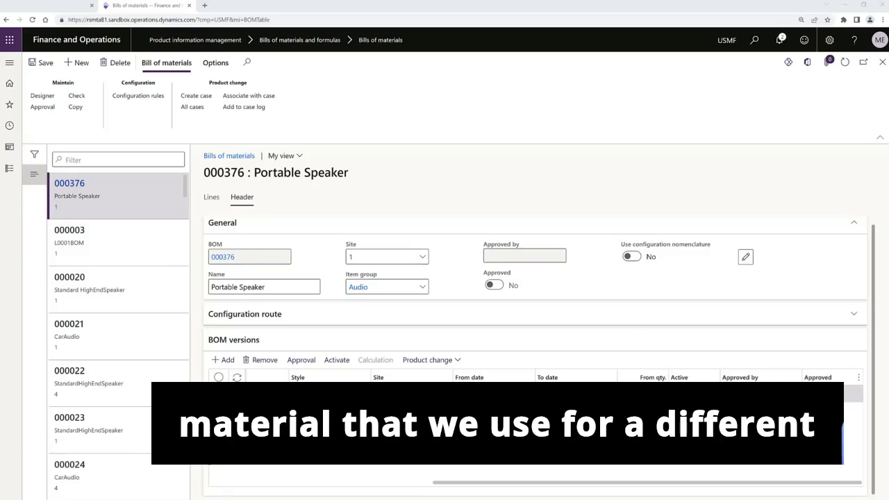
Approve the BOM version together with the bill of materials, using the first listed employee as approver, and activate the version
scroll(804, 294, "up", 1)
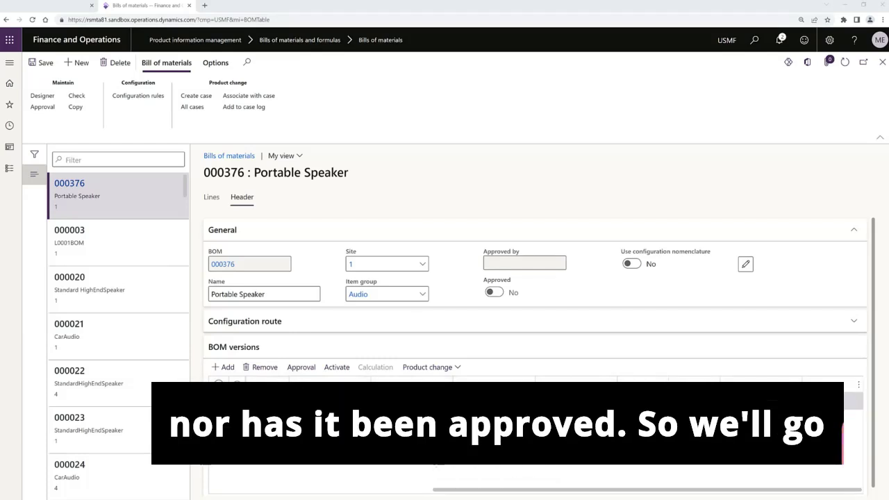
left_click(304, 367)
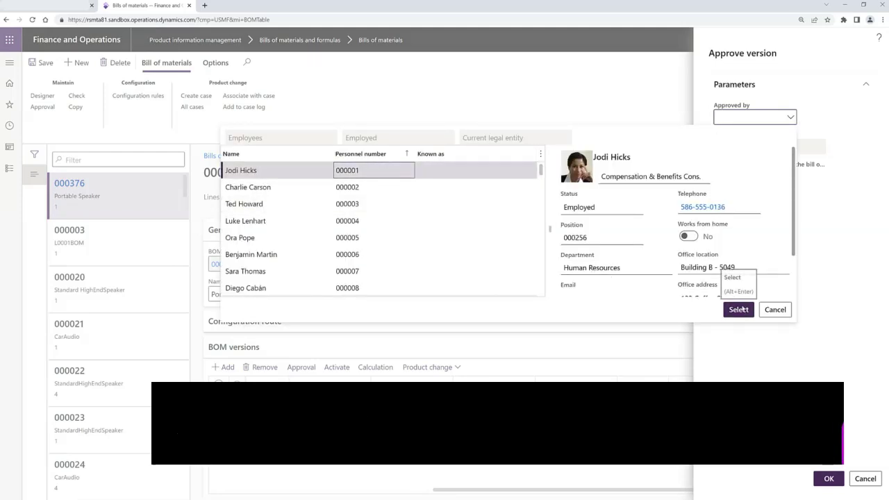
left_click(741, 309)
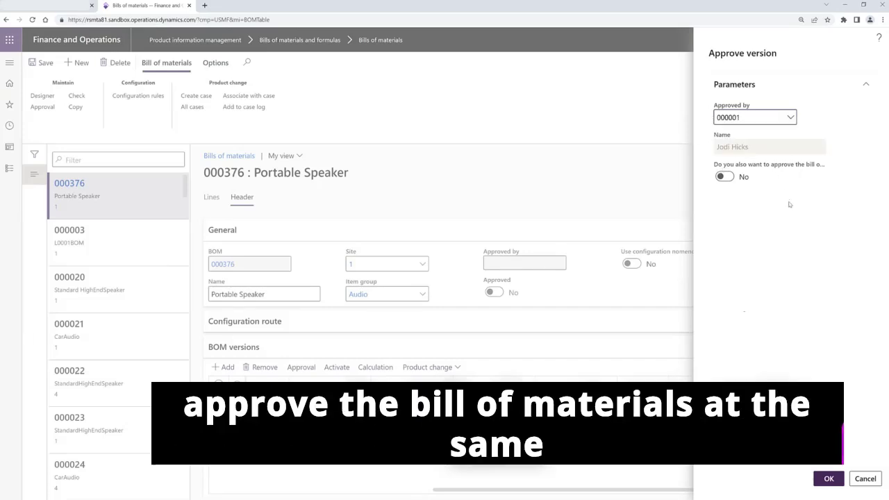
left_click(726, 178)
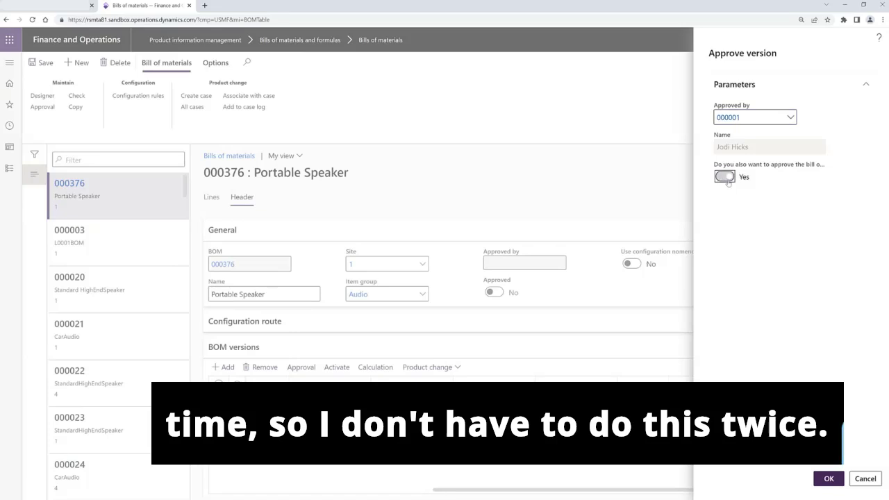
left_click(829, 478)
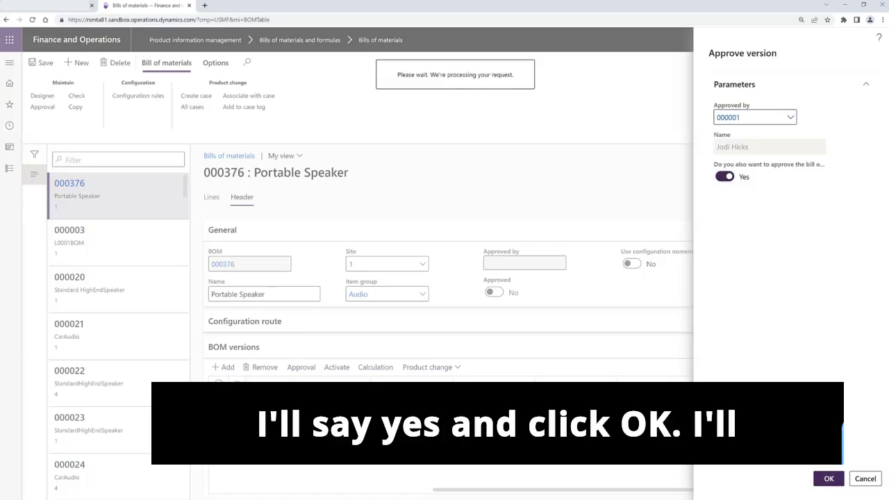
left_click(337, 364)
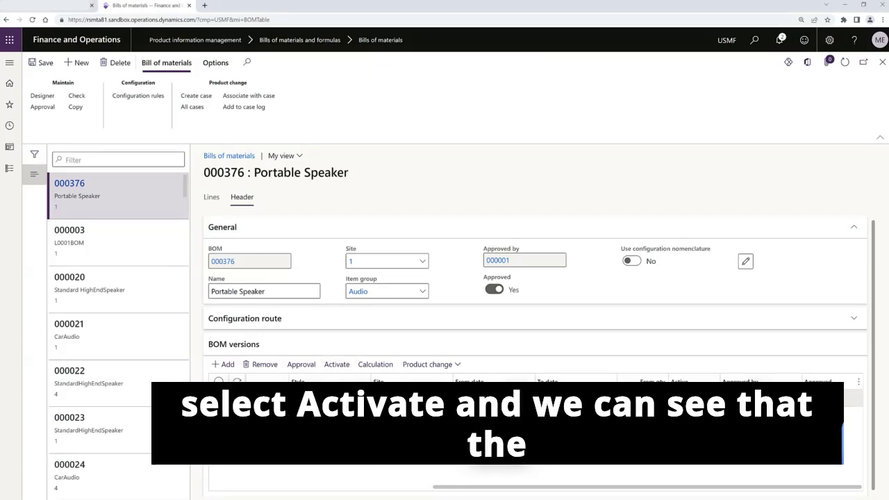